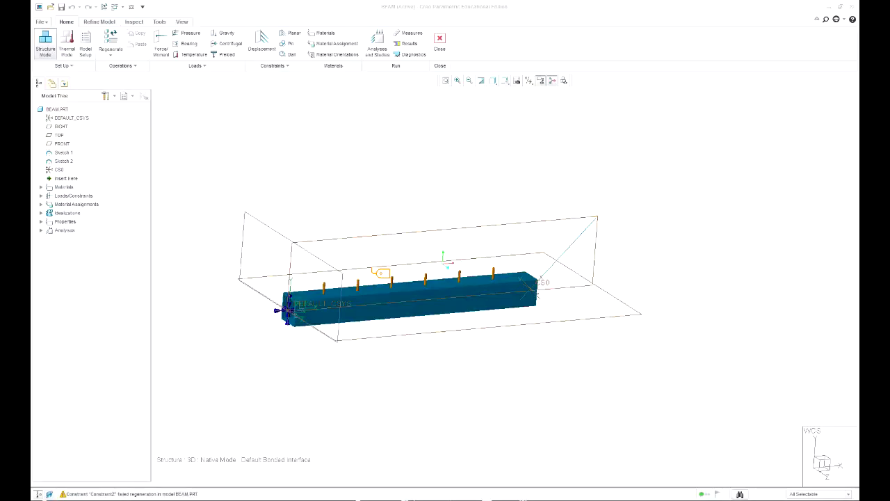
Edit the force load on the beam's curve, keeping the Total Load distribution and setting its spatial variation to Function of Coordinates
left_click(325, 299)
double_click(325, 300)
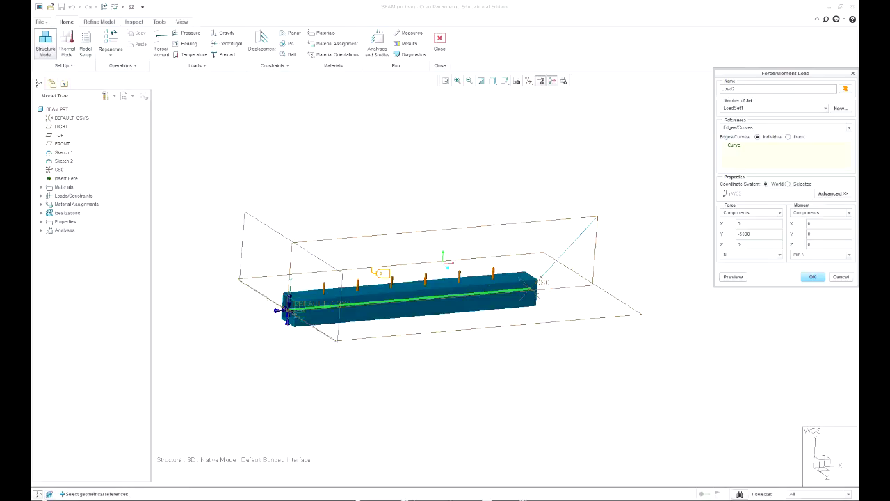
left_click(779, 212)
left_click(736, 221)
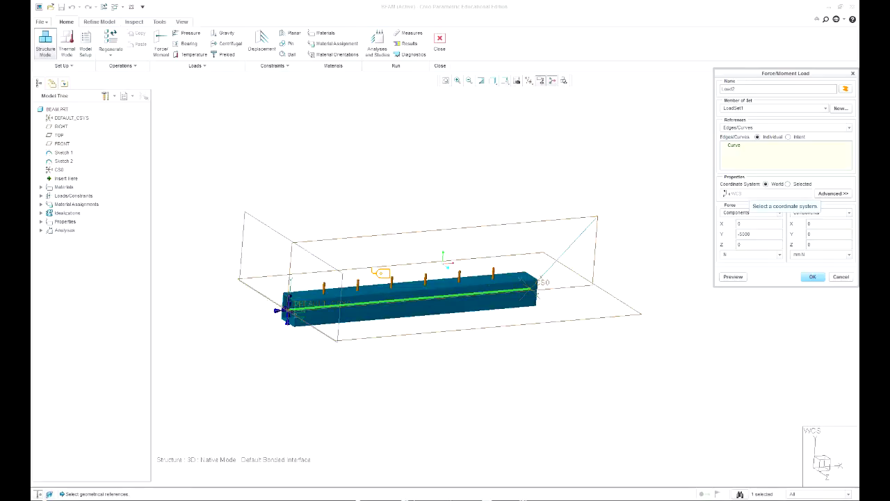
left_click(833, 193)
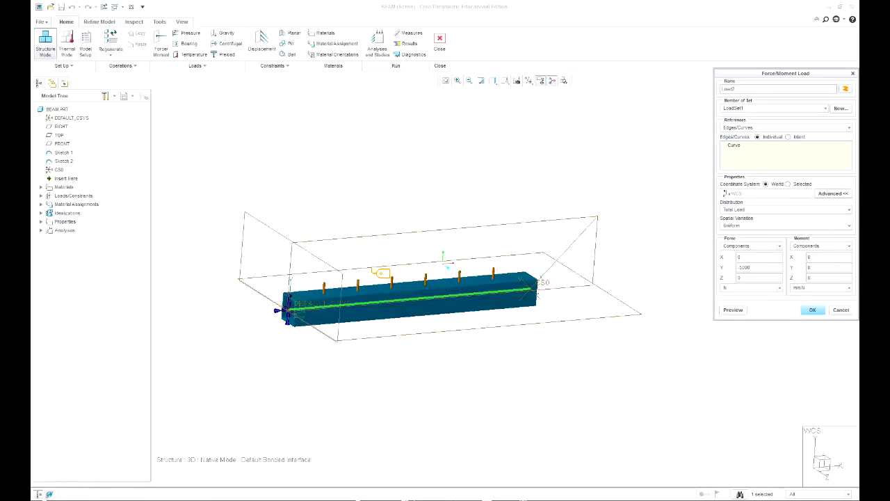
left_click(849, 209)
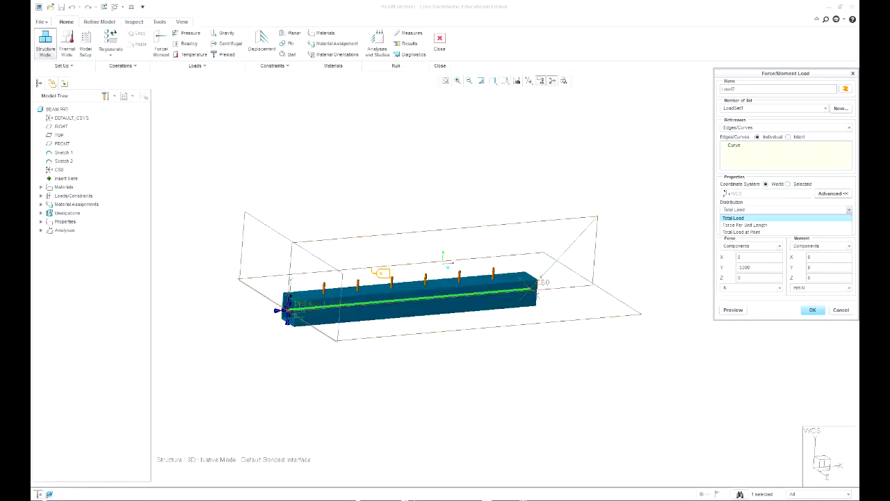
left_click(734, 218)
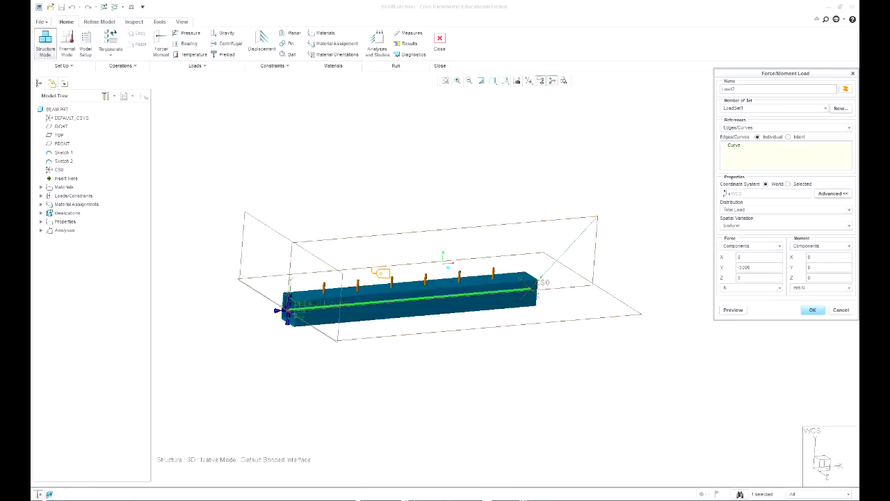
left_click(849, 226)
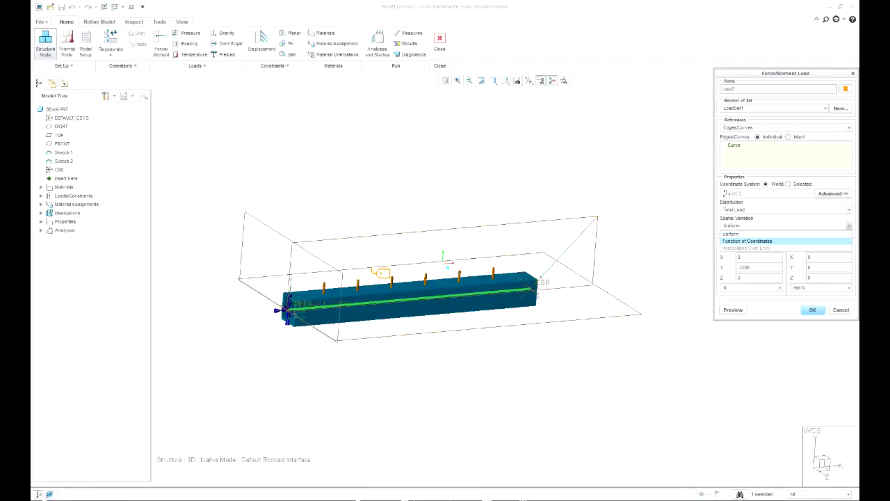
left_click(747, 240)
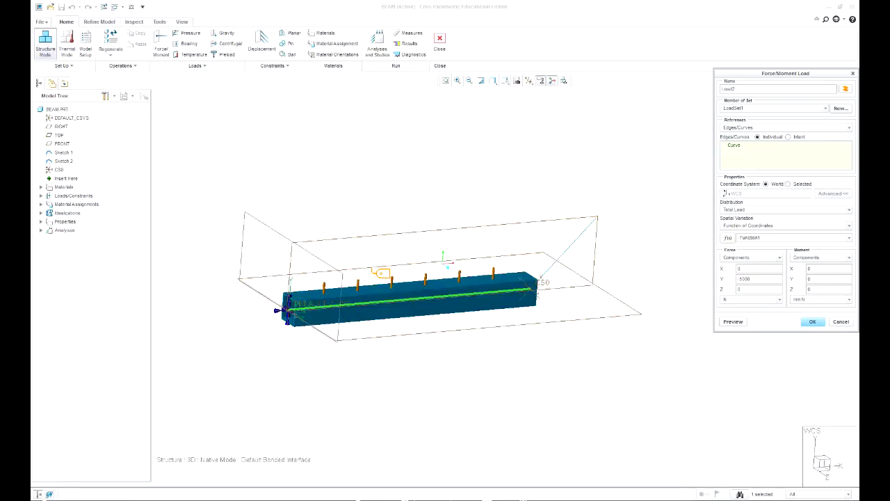
Delete Function1 and assign Function2 to the load, with the function's coordinate system set to World
left_click(728, 237)
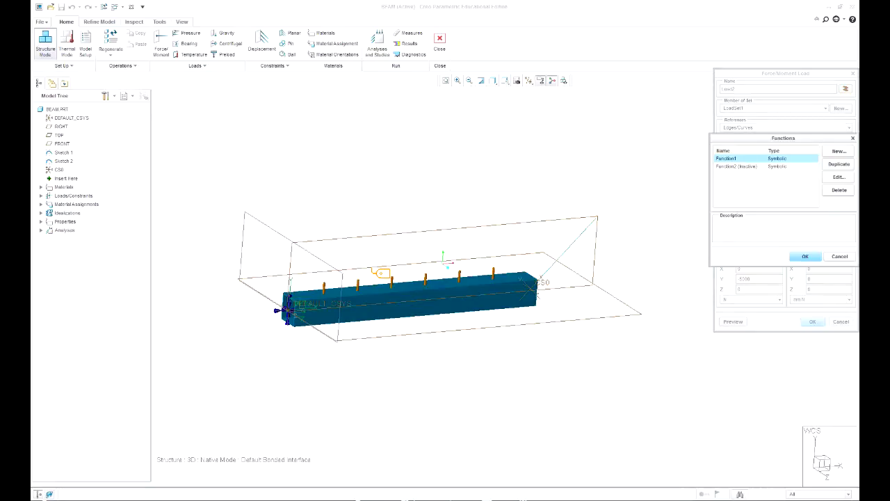
key("Delete")
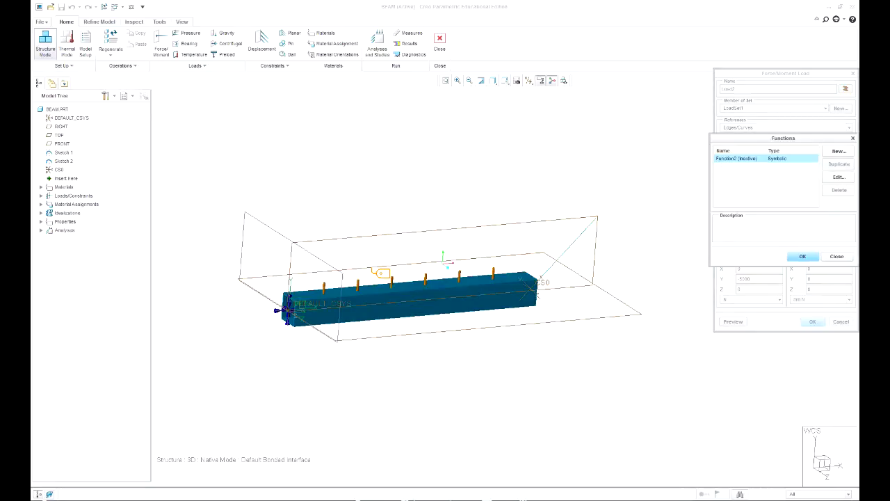
left_click(839, 177)
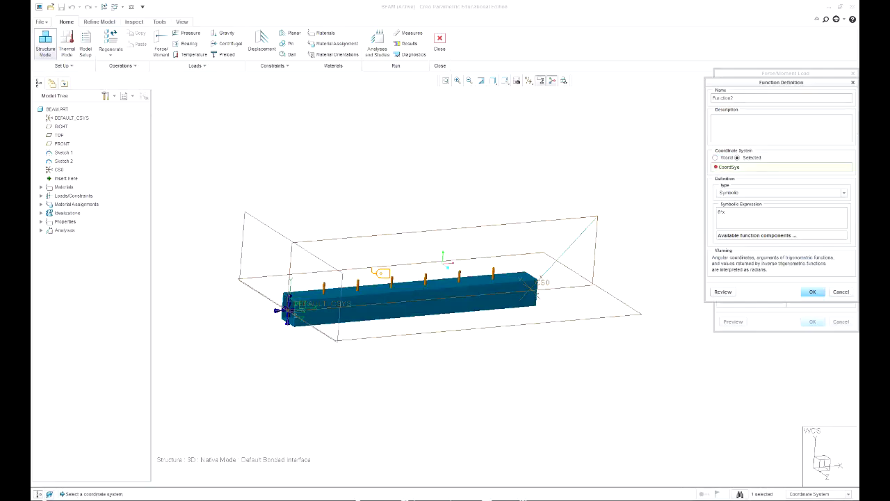
left_click(716, 157)
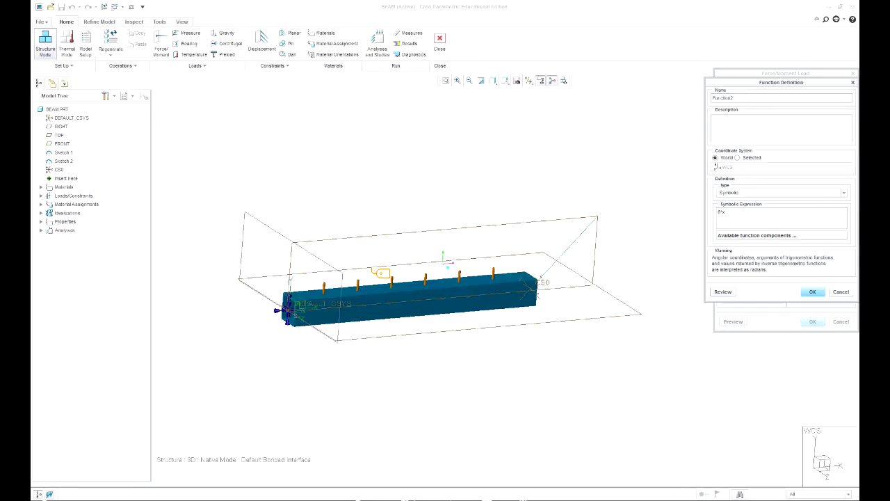
key("ctrl+a")
left_click(726, 212)
key("Return")
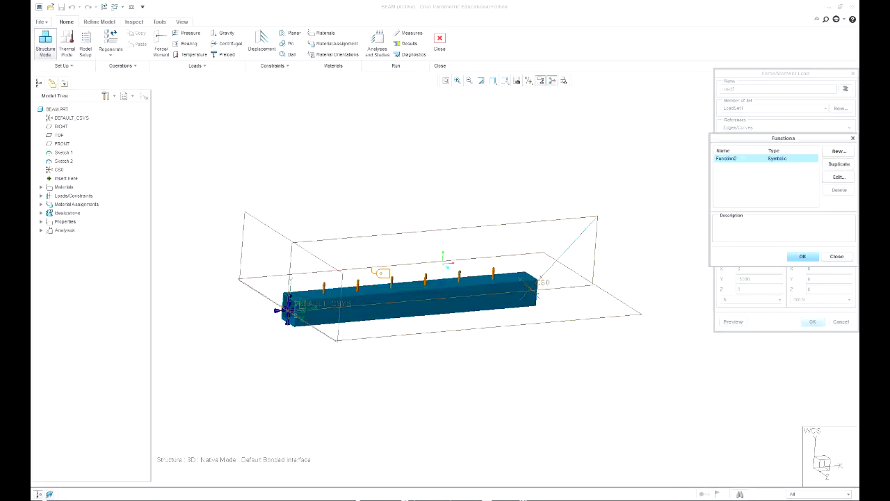
key("Return")
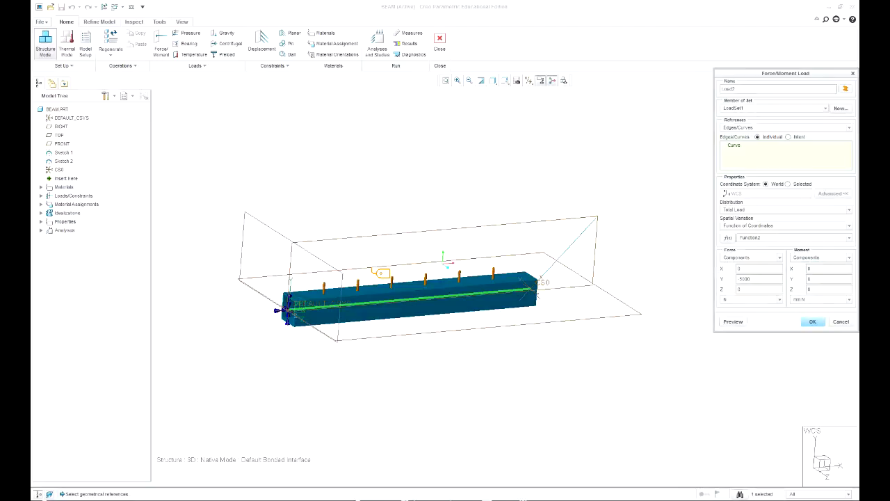
Set the load's Y force component to -1 N, preview the distribution and accept the load
double_click(744, 279)
type("1")
left_click(734, 322)
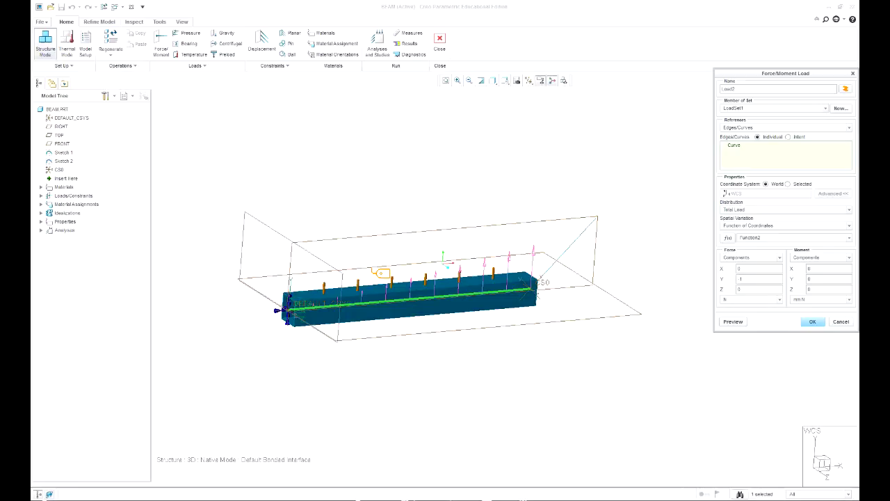
left_click(734, 321)
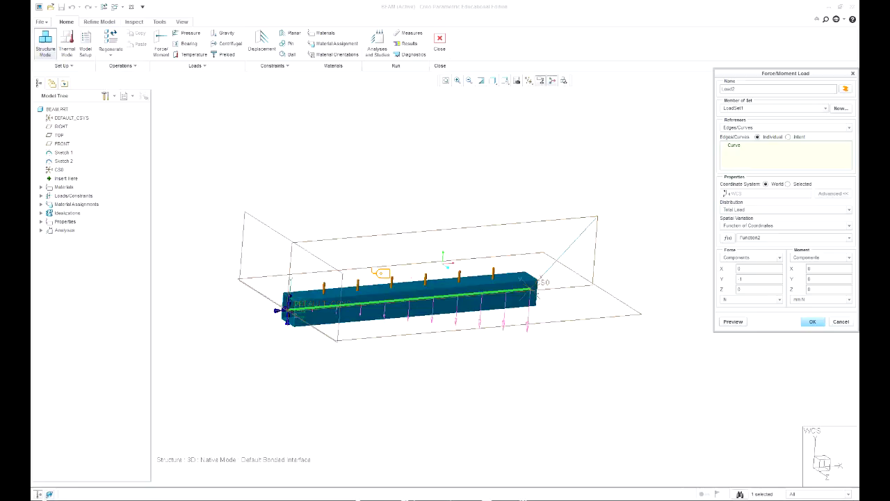
left_click(812, 321)
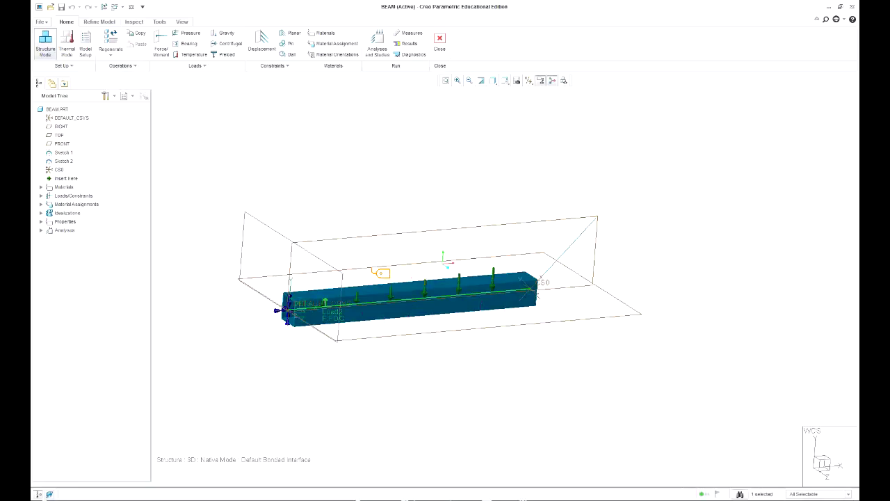
key("Escape")
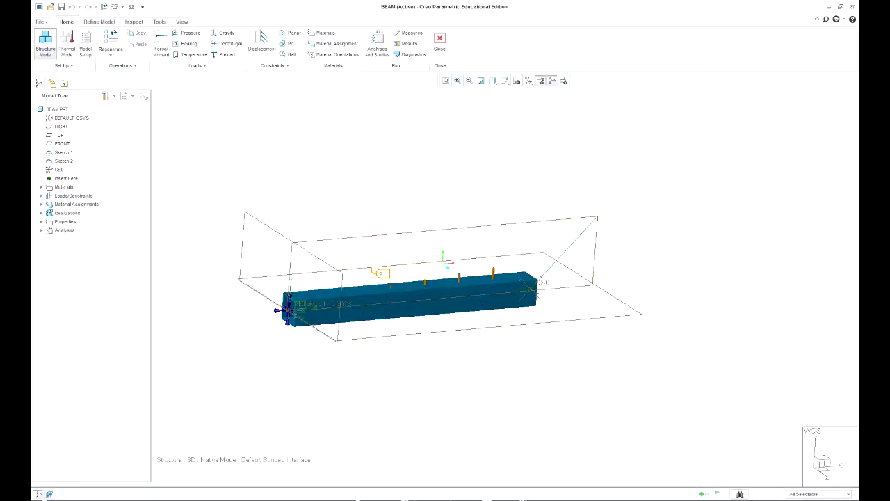
Reopen the beam's force load, change Function2's symbolic expression to 6000-6*x and preview the load distribution
mouse_move(334, 300)
middle_mouse_down()
mouse_move(285, 282)
mouse_move(344, 306)
middle_mouse_up()
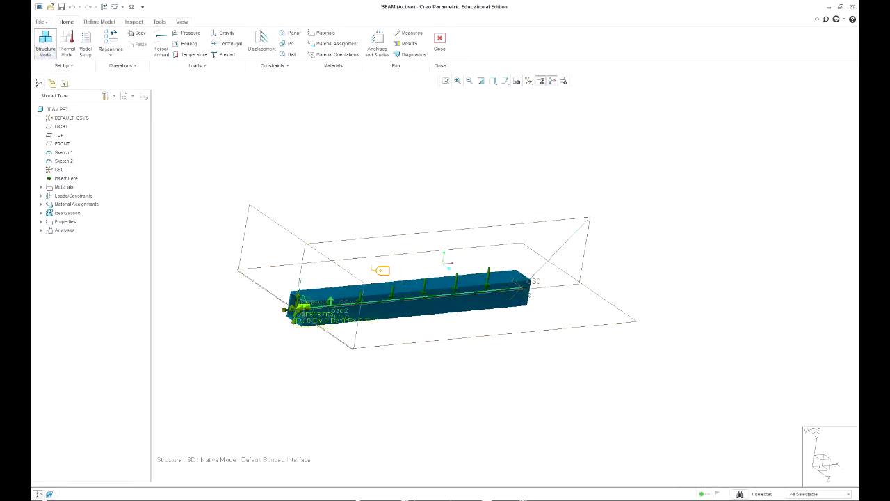
left_click(334, 306)
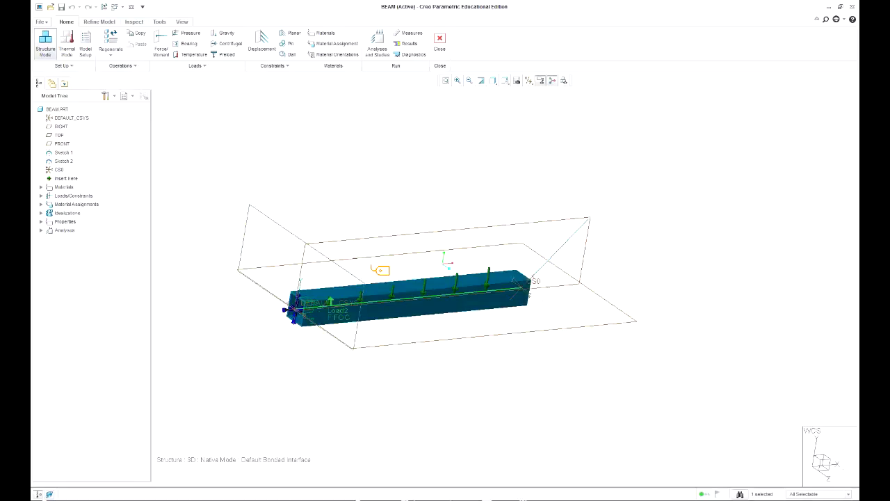
double_click(331, 303)
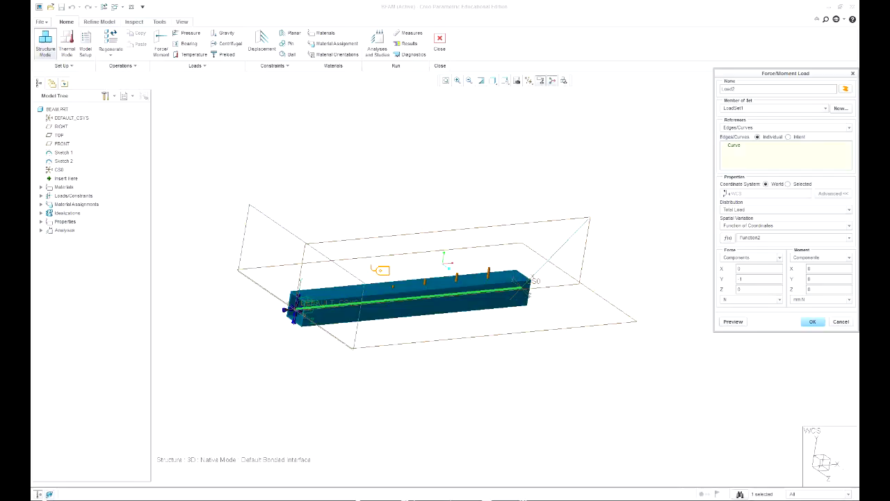
left_click(729, 237)
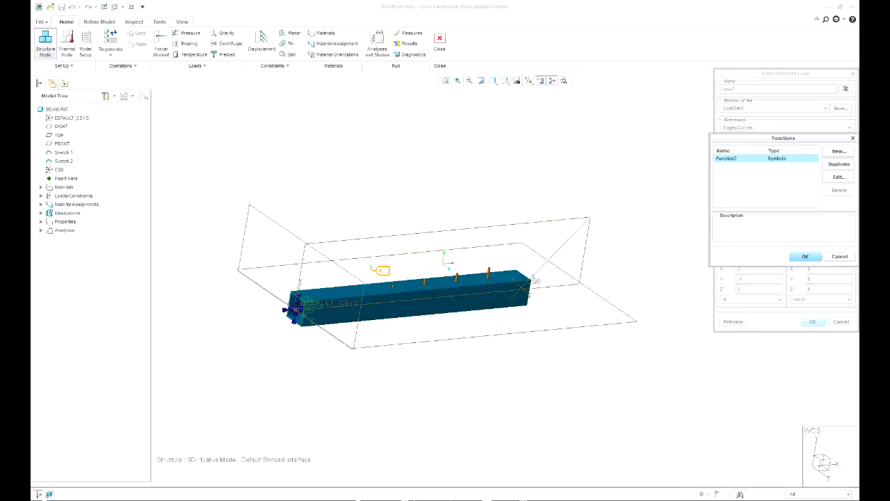
left_click(840, 176)
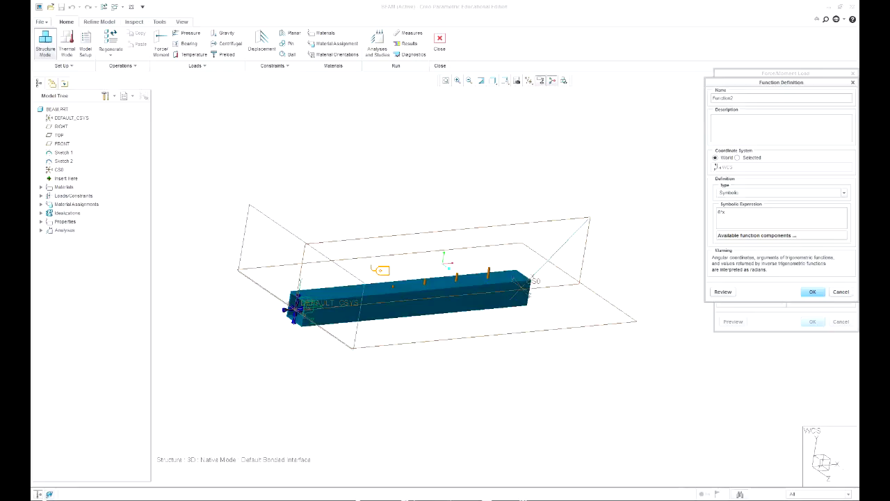
type("6000-8")
left_click(812, 292)
key("Return")
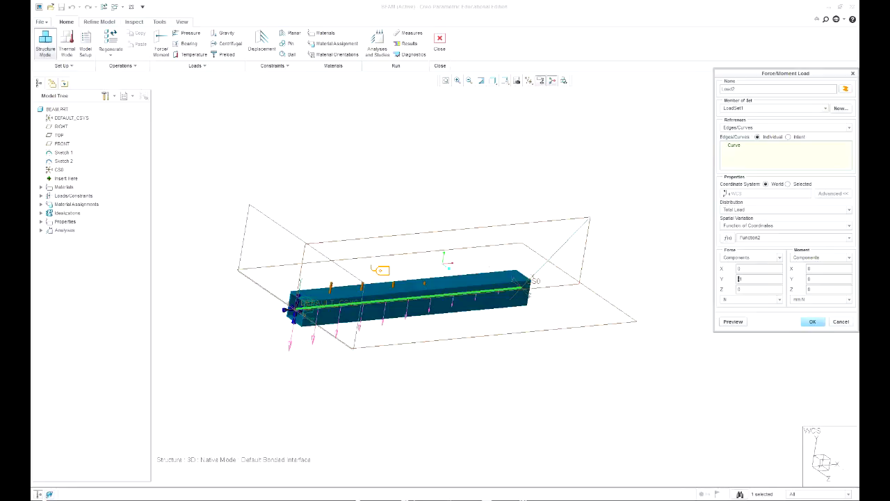
left_click(733, 322)
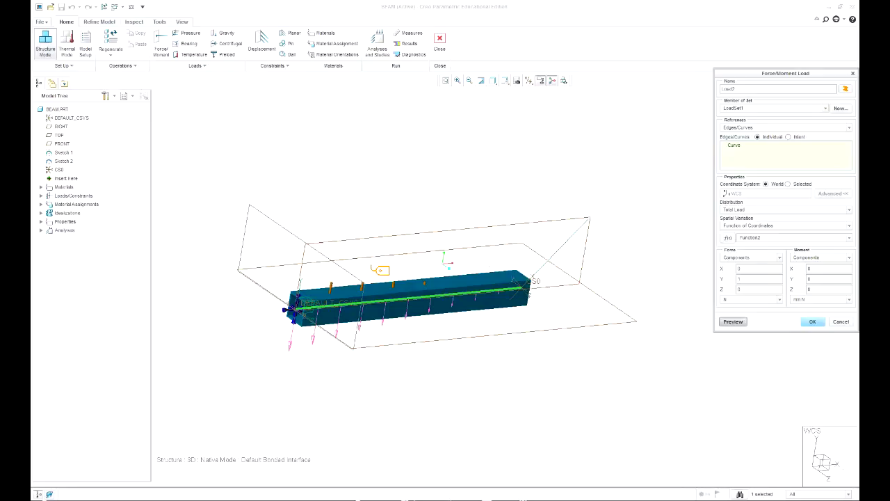